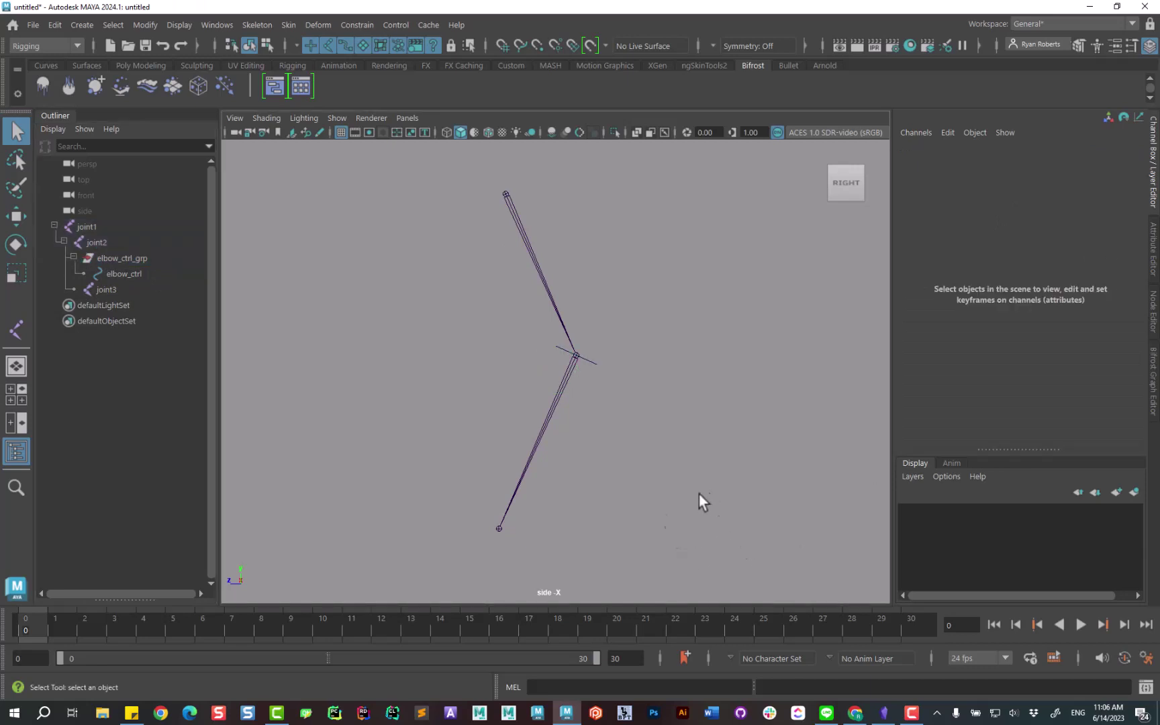
# Zero elbow_ctrl onto the elbow joint and set the animation end time to 100.
pyautogui.doubleClick(611, 662)
pyautogui.write('100')
pyautogui.press('Return')
pyautogui.moveTo(235, 655); pyautogui.dragTo(598, 659)
# Key joint2 at frame 0, then bend it and key it at frames 16 and 100.
pyautogui.click(533, 451)
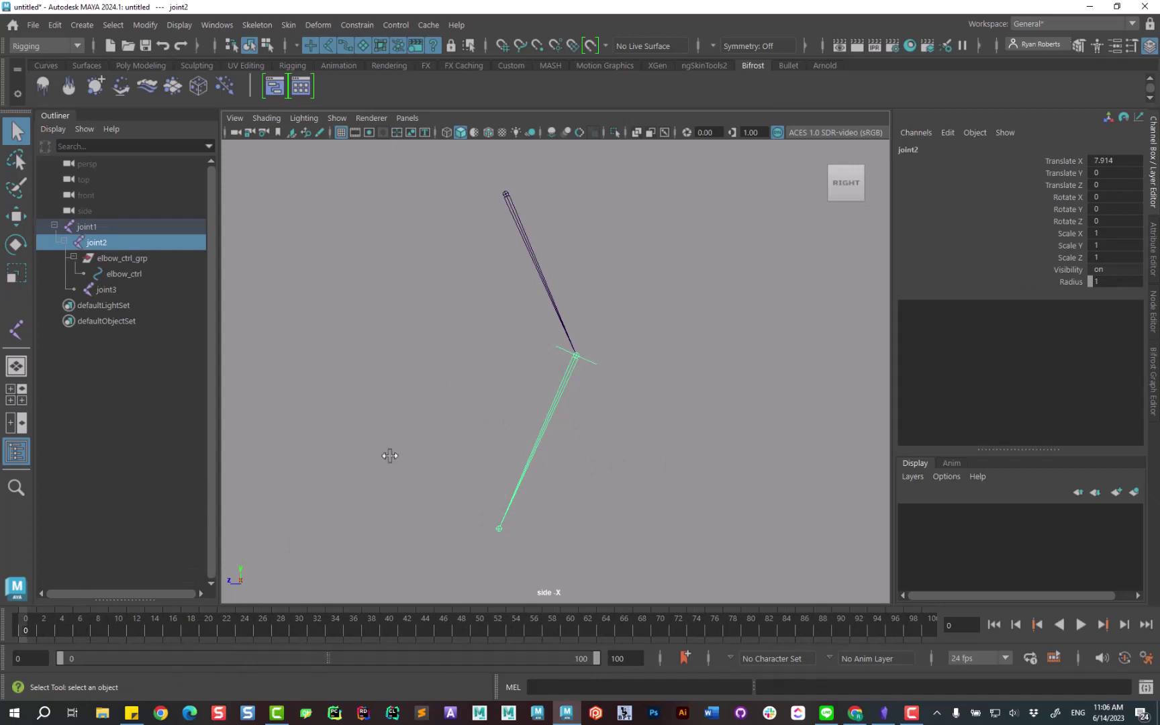
pyautogui.press('s')
pyautogui.click(171, 633)
pyautogui.press('e')
pyautogui.moveTo(545, 415)
pyautogui.mouseDown()
pyautogui.moveTo(516, 279)
pyautogui.moveTo(528, 259)
pyautogui.mouseUp()
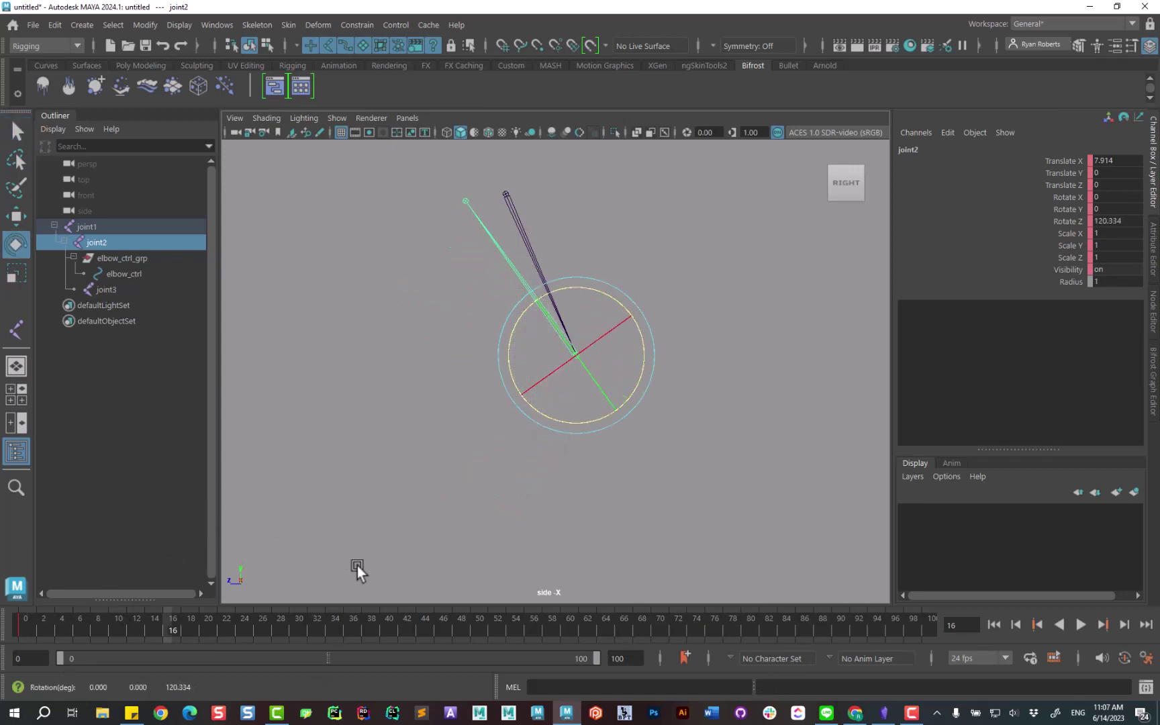
pyautogui.press('s')
pyautogui.click(924, 623)
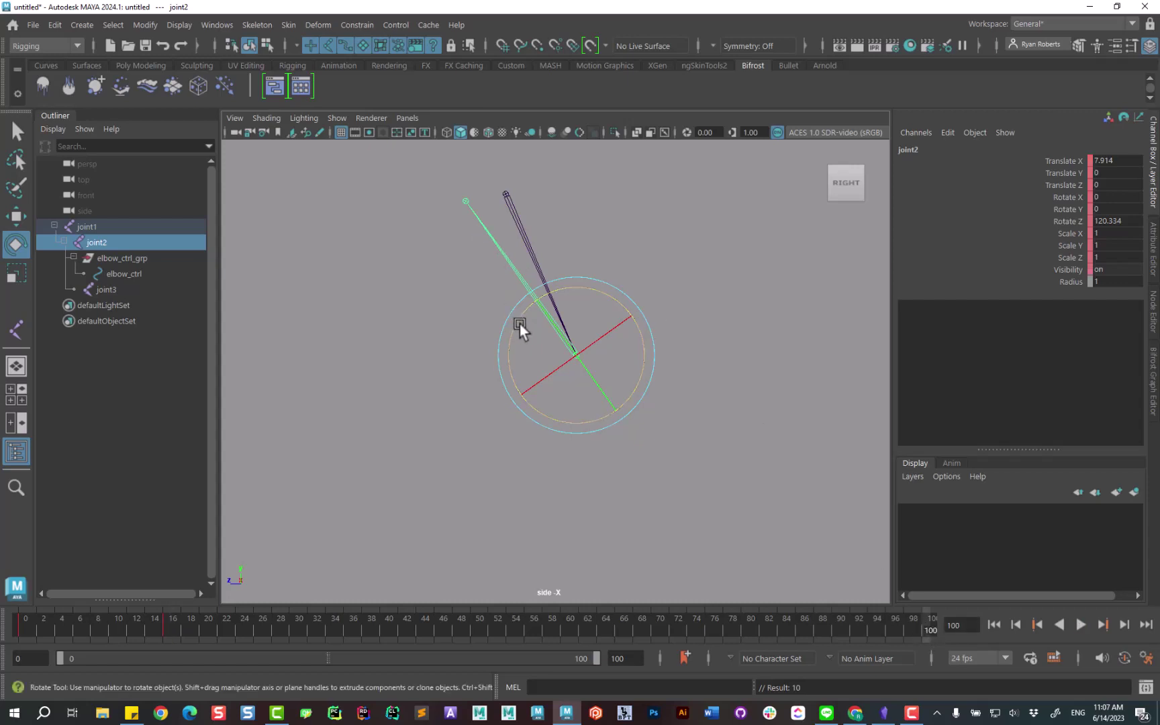
pyautogui.moveTo(520, 325)
pyautogui.mouseDown()
pyautogui.moveTo(515, 390)
pyautogui.moveTo(527, 270)
pyautogui.mouseUp()
pyautogui.press('s')
# Play back the elbow animation, then deselect and zoom the perspective view onto the joint chain.
pyautogui.hotkey('alt', 'v')
pyautogui.hotkey('alt', 'v')
pyautogui.hotkey('alt', 'shift', 'v')
pyautogui.press('q')
pyautogui.click(729, 466)
pyautogui.press('space')
pyautogui.press('space')
pyautogui.keyDown('alt'); pyautogui.moveTo(606, 350); pyautogui.dragTo(628, 409, button='right'); pyautogui.keyUp('alt')
pyautogui.moveTo(629, 409)
pyautogui.keyDown('alt'); pyautogui.mouseDown()
pyautogui.moveTo(648, 393)
pyautogui.moveTo(596, 441)
pyautogui.mouseUp(); pyautogui.keyUp('alt')
# Create bifrostGraph1 in the Bifrost Graph Editor, then select joint1 and view its attributes.
pyautogui.click(1151, 375)
pyautogui.click(609, 461)
pyautogui.click(634, 293)
pyautogui.click(98, 228)
pyautogui.click(1155, 251)
# Add a floating-point value node, wire it to the input node, then delete it.
pyautogui.click(1154, 367)
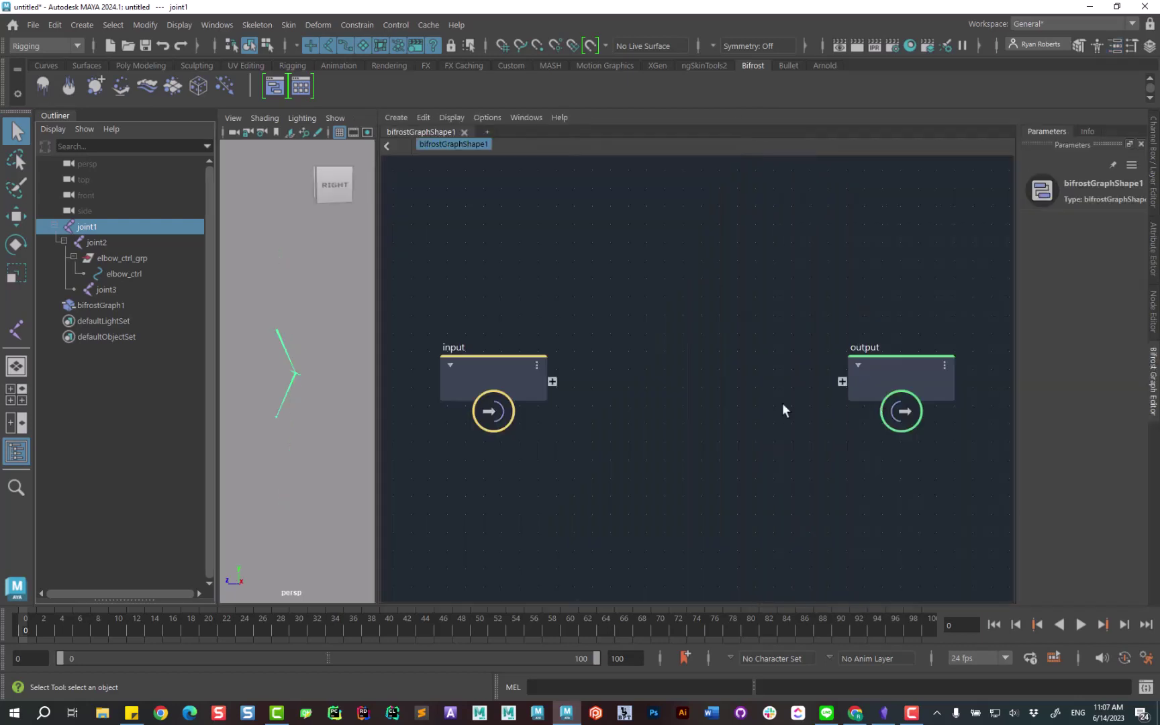
pyautogui.click(659, 315)
pyautogui.press('Tab')
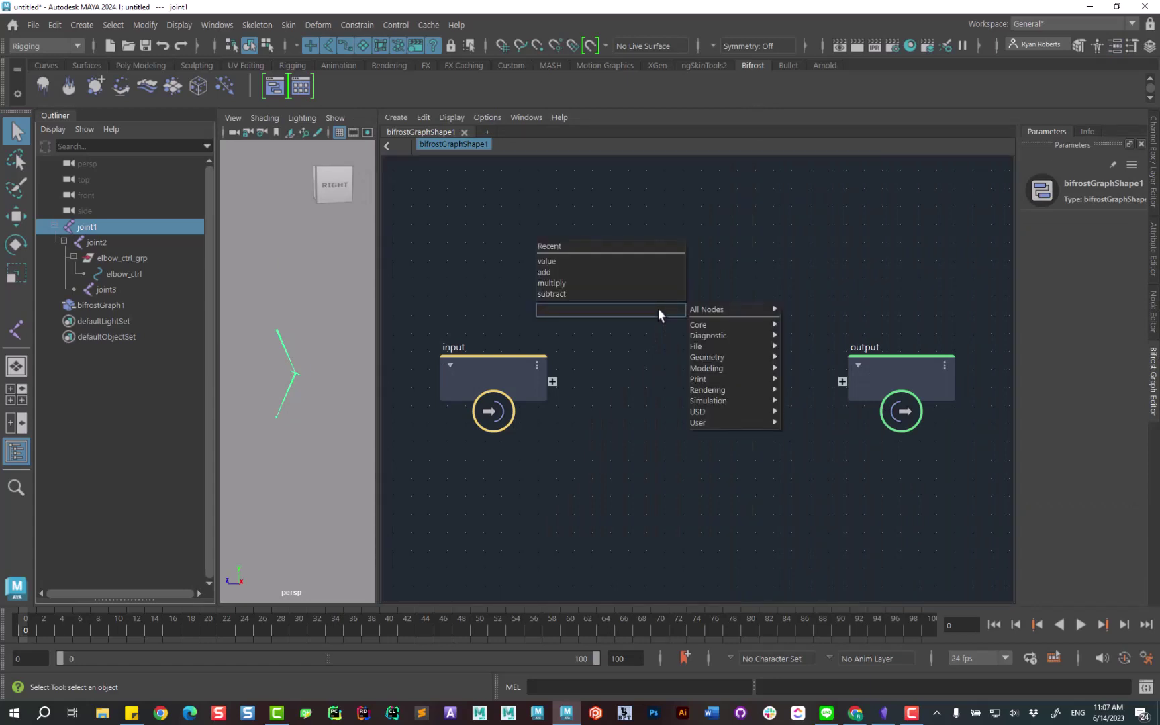
pyautogui.write('value')
pyautogui.click(578, 325)
pyautogui.click(1131, 227)
pyautogui.click(657, 394)
pyautogui.moveTo(552, 381); pyautogui.dragTo(631, 360)
pyautogui.moveTo(749, 345); pyautogui.dragTo(843, 382)
pyautogui.click(778, 397)
pyautogui.click(689, 345)
pyautogui.press('Delete')
# Rename the input ports to rotate_z_input and jointOrient_z_input, and begin renaming the output port.
pyautogui.rightClick(552, 383)
pyautogui.click(571, 390)
pyautogui.write('rotate_z_input')
pyautogui.click(542, 376)
pyautogui.rightClick(536, 400)
pyautogui.click(562, 406)
pyautogui.write('joint0')
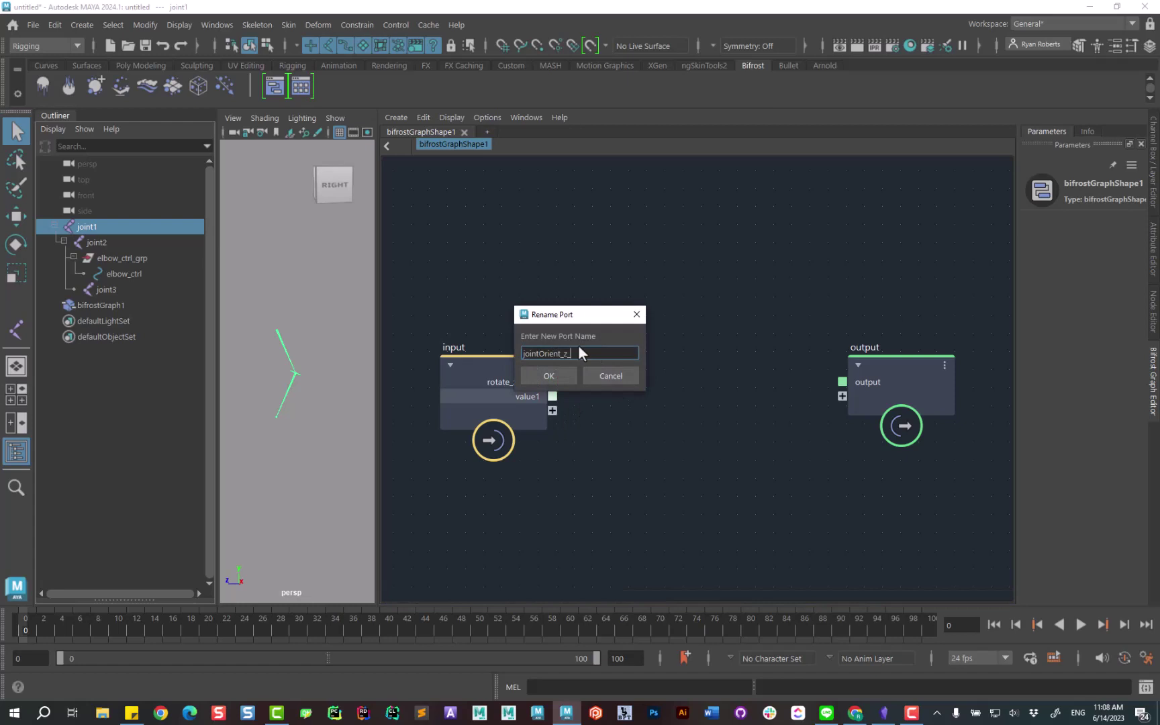
pyautogui.click(549, 376)
pyautogui.rightClick(877, 382)
pyautogui.click(907, 390)
pyautogui.write('rotate_z_out')
# Name the output port rotate_z_out and sum rotate_z_input and jointOrient_z_input with an add node.
pyautogui.click(567, 376)
pyautogui.press('Tab')
pyautogui.write('di')
pyautogui.press('BackSpace')
pyautogui.press('BackSpace')
pyautogui.write('d')
pyautogui.press('BackSpace')
pyautogui.write('add')
pyautogui.click(516, 327)
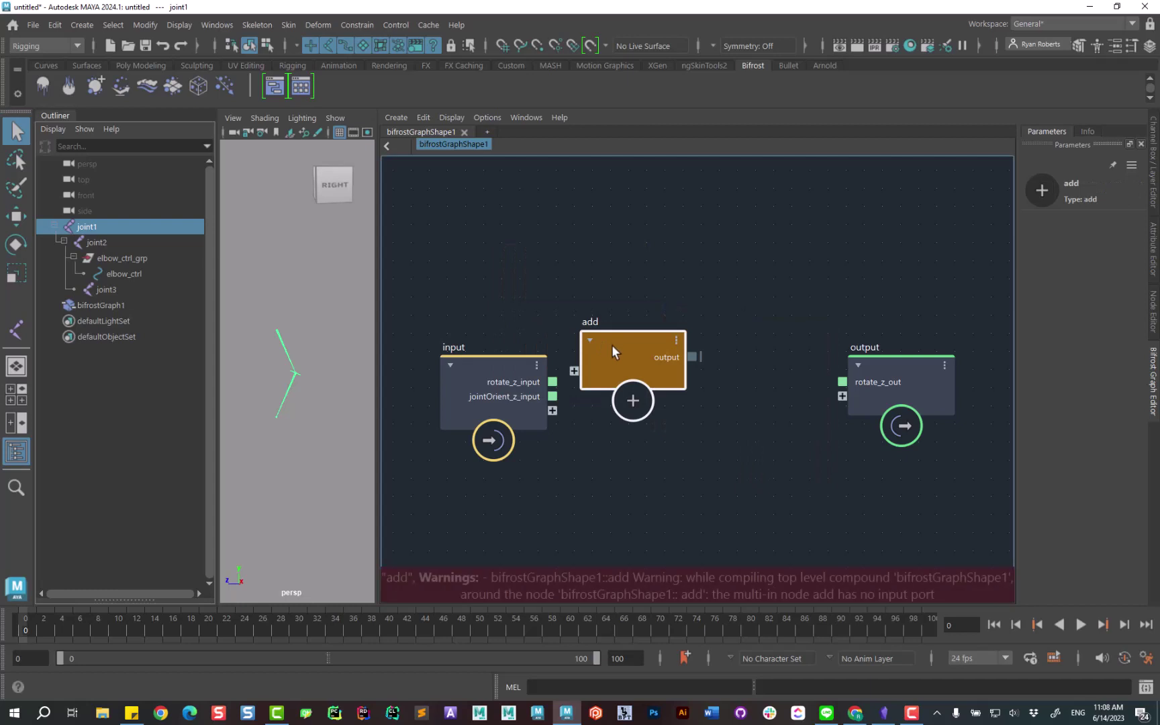
pyautogui.moveTo(526, 369)
pyautogui.mouseDown()
pyautogui.moveTo(524, 348)
pyautogui.moveTo(605, 369)
pyautogui.moveTo(606, 384)
pyautogui.mouseUp()
pyautogui.click(654, 339)
pyautogui.moveTo(653, 339); pyautogui.dragTo(647, 325)
pyautogui.moveTo(957, 372); pyautogui.dragTo(1043, 369)
pyautogui.moveTo(784, 410); pyautogui.dragTo(736, 388, button='middle')
pyautogui.moveTo(898, 333); pyautogui.dragTo(967, 324)
# Multiply the add result by a value node set to 0.5.
pyautogui.press('Tab')
pyautogui.write('mulei')
pyautogui.press('BackSpace')
pyautogui.press('BackSpace')
pyautogui.write('t')
pyautogui.moveTo(721, 376); pyautogui.dragTo(757, 252)
pyautogui.moveTo(647, 287)
pyautogui.mouseDown()
pyautogui.moveTo(697, 295)
pyautogui.moveTo(642, 420)
pyautogui.moveTo(584, 438)
pyautogui.mouseUp()
pyautogui.rightClick(704, 313)
pyautogui.click(743, 319)
pyautogui.click(1078, 272)
pyautogui.write('5')
pyautogui.press('Return')
pyautogui.moveTo(758, 261); pyautogui.dragTo(732, 326)
pyautogui.moveTo(856, 408); pyautogui.dragTo(845, 357, button='middle')
pyautogui.moveTo(844, 351); pyautogui.dragTo(931, 329)
pyautogui.press('a')
# Feed jointOrient_z_input and the halved sum into a subtract node driving rotate_z_out.
pyautogui.press('Tab')
pyautogui.write('sub')
pyautogui.click(853, 421)
pyautogui.moveTo(899, 432)
pyautogui.mouseDown()
pyautogui.moveTo(936, 385)
pyautogui.moveTo(926, 393)
pyautogui.mouseUp()
pyautogui.moveTo(842, 489); pyautogui.dragTo(837, 452, button='middle')
pyautogui.moveTo(513, 291); pyautogui.dragTo(869, 385)
pyautogui.moveTo(804, 428); pyautogui.dragTo(753, 418, button='middle')
pyautogui.moveTo(777, 296)
pyautogui.mouseDown()
pyautogui.moveTo(811, 393)
pyautogui.moveTo(872, 378)
pyautogui.mouseUp()
pyautogui.moveTo(988, 471); pyautogui.dragTo(878, 469, button='middle')
pyautogui.moveTo(961, 272); pyautogui.dragTo(816, 287, button='middle')
pyautogui.moveTo(816, 292); pyautogui.dragTo(889, 308)
pyautogui.moveTo(709, 408); pyautogui.dragTo(829, 323)
pyautogui.moveTo(790, 414); pyautogui.dragTo(878, 395, button='middle')
# Load bifrostGraphShape1, elbow_ctrl_grp and joint2 into a cleared Node Editor, with Outliner shapes shown.
pyautogui.click(1157, 365)
pyautogui.click(1154, 313)
pyautogui.click(523, 136)
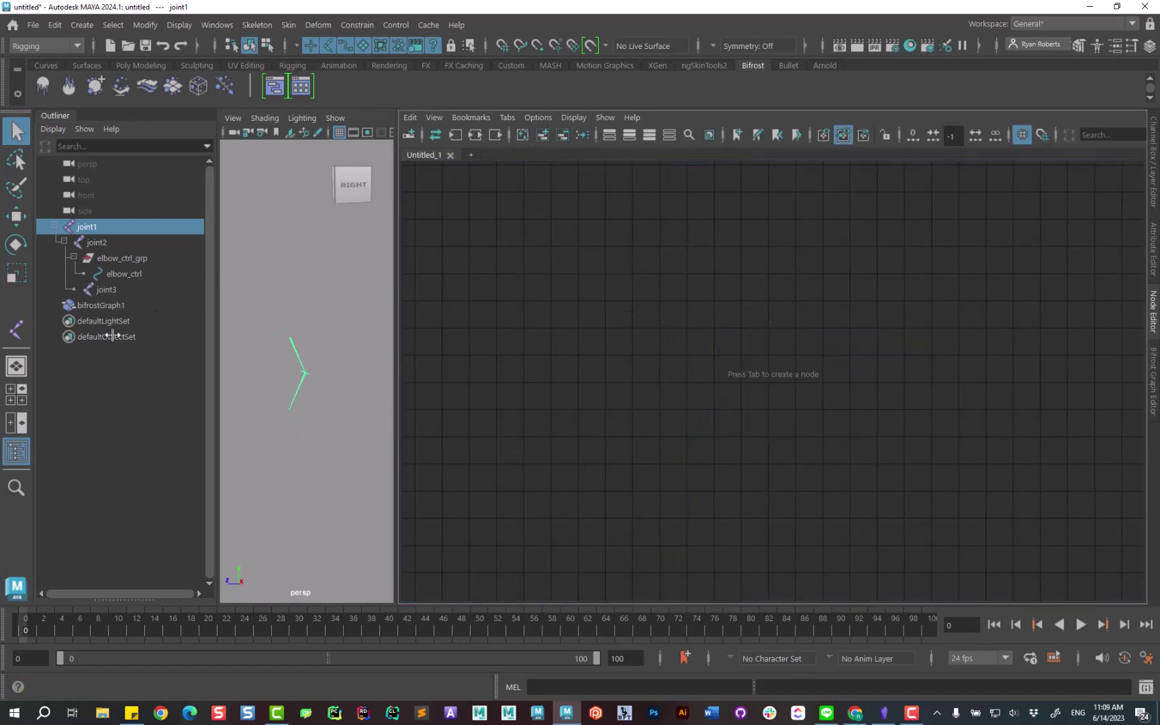
pyautogui.click(55, 129)
pyautogui.click(63, 173)
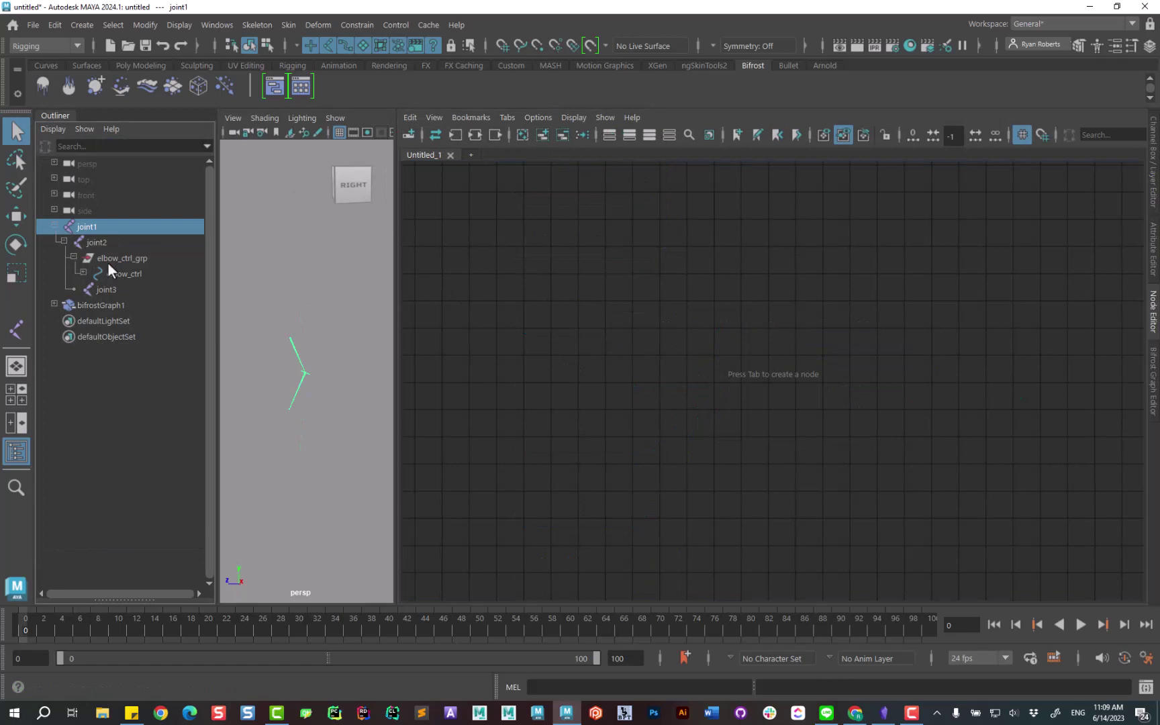
pyautogui.click(53, 305)
pyautogui.click(93, 320)
pyautogui.click(543, 136)
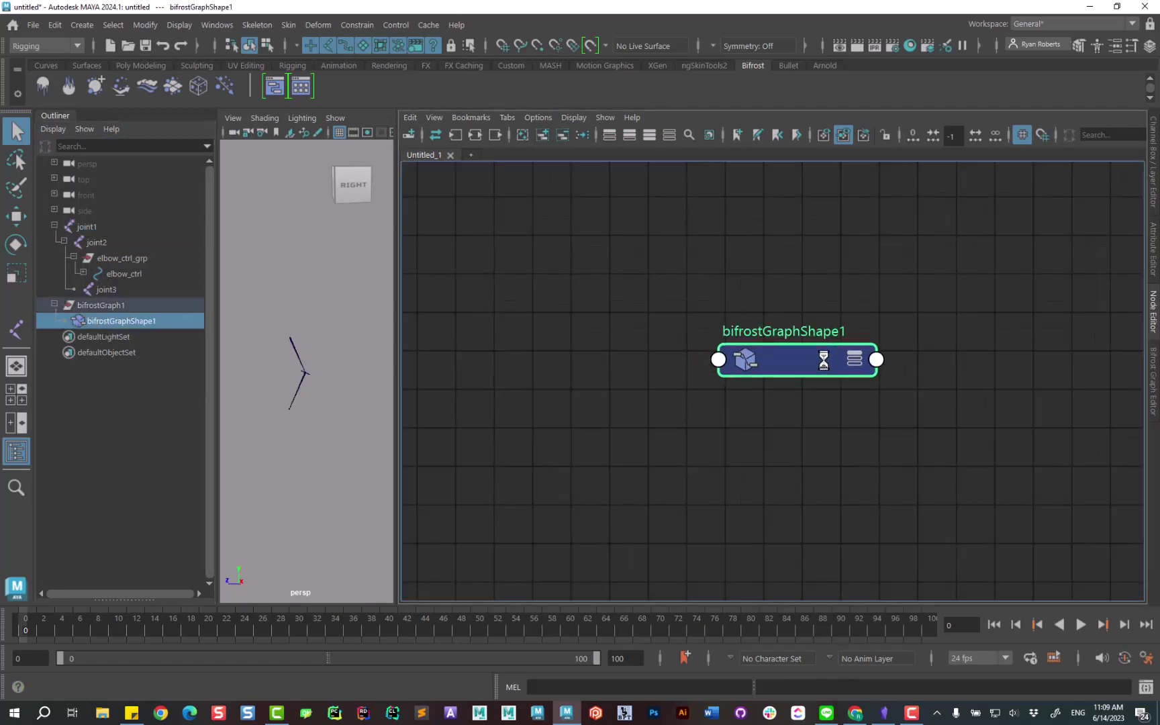
pyautogui.click(127, 259)
pyautogui.click(543, 136)
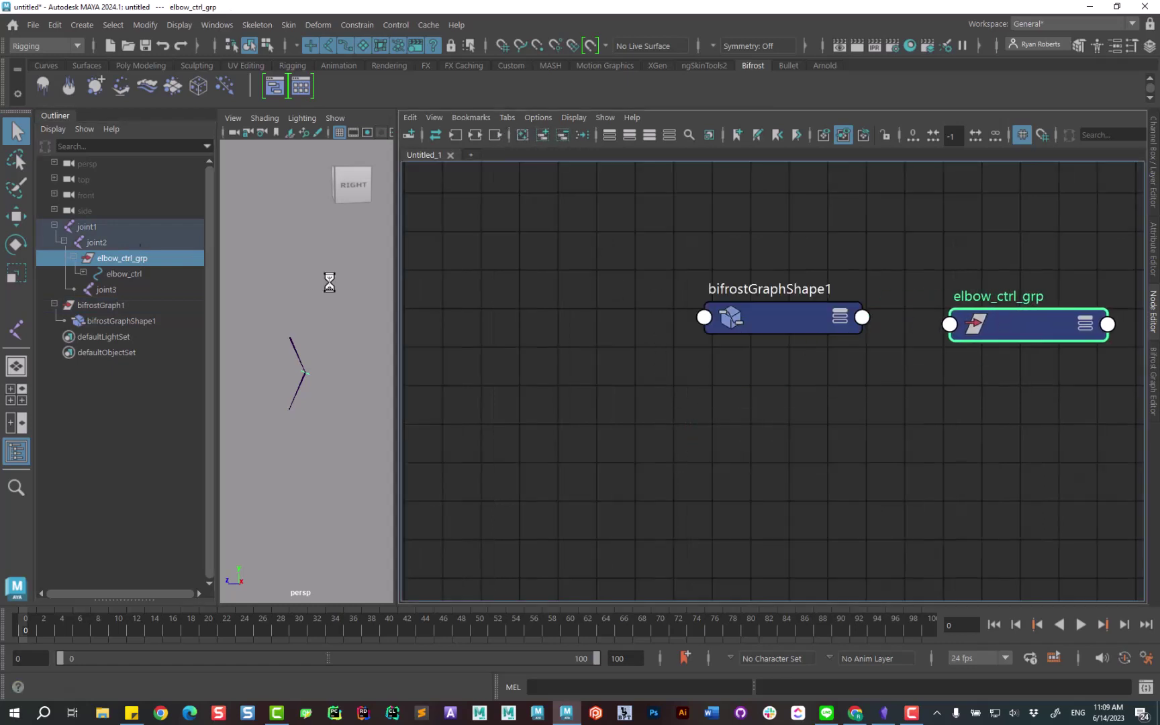
pyautogui.click(99, 244)
pyautogui.click(543, 137)
# Show all attributes on the three nodes and connect joint2's Rotate Z to Rotate Z Input.
pyautogui.moveTo(642, 458); pyautogui.dragTo(492, 313)
pyautogui.moveTo(640, 247); pyautogui.dragTo(924, 372)
pyautogui.moveTo(411, 302); pyautogui.dragTo(507, 328, button='middle')
pyautogui.rightClick(496, 319)
pyautogui.click(502, 518)
pyautogui.click(804, 332)
pyautogui.click(1048, 341)
pyautogui.click(496, 203)
pyautogui.click(437, 270)
pyautogui.click(733, 236)
pyautogui.write('inp')
pyautogui.moveTo(678, 286); pyautogui.dragTo(677, 282)
pyautogui.write('join')
pyautogui.click(438, 272)
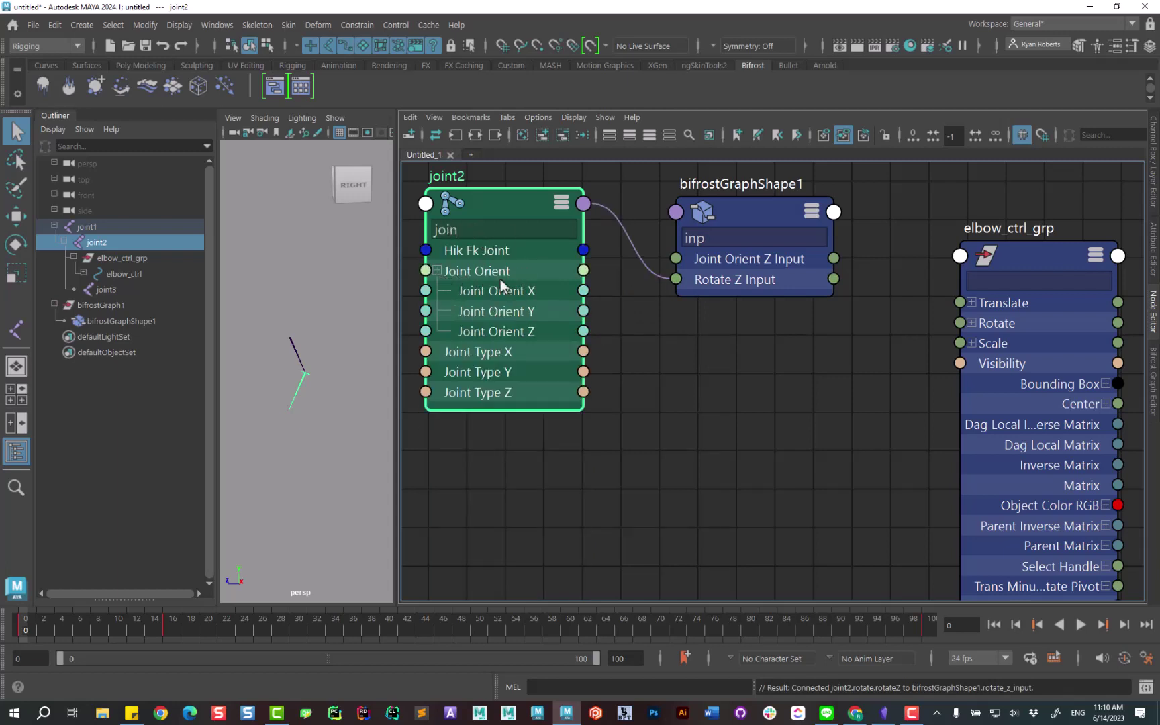